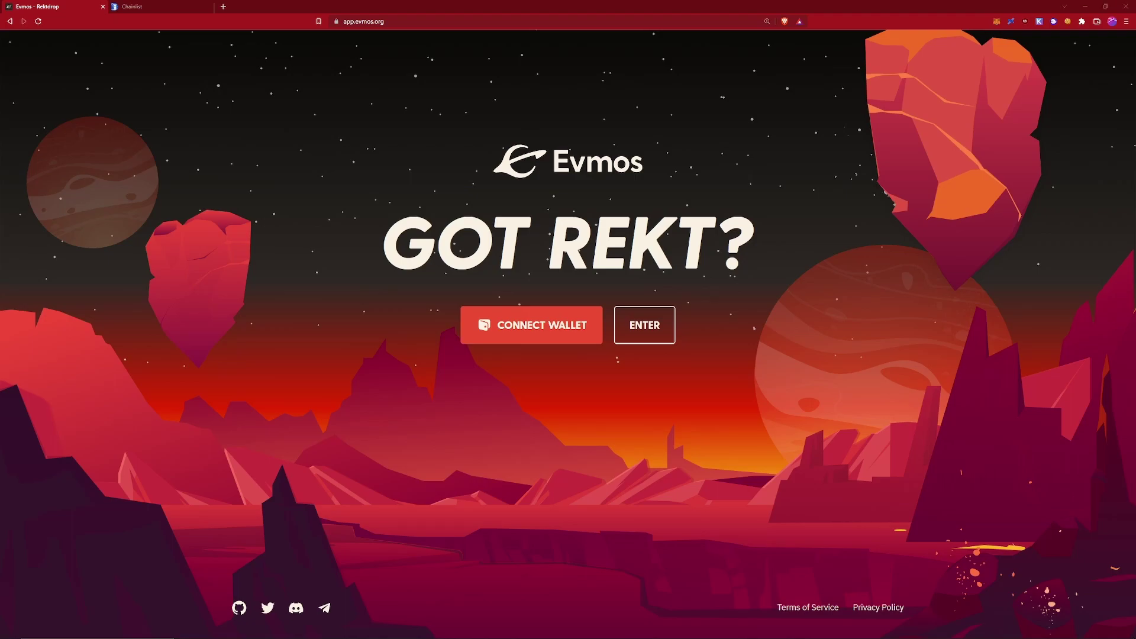
- Connect the MetaMask wallet, note the total claimable tokens, and open the Claim Rektdrop checklist
click(507, 325)
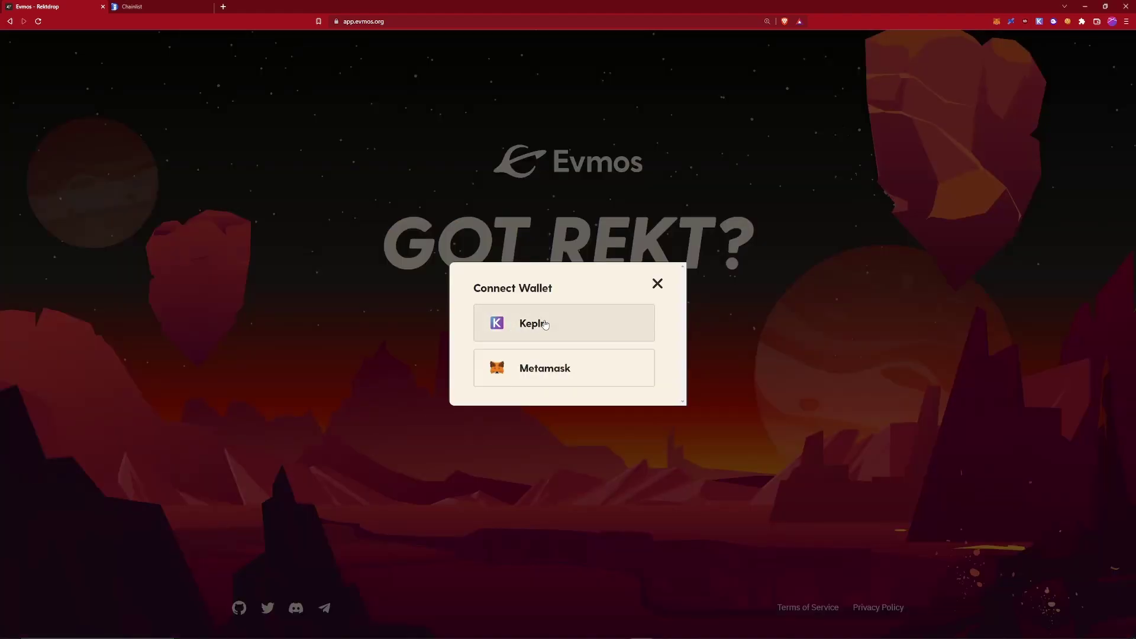
click(595, 366)
drag(467, 341, 544, 360)
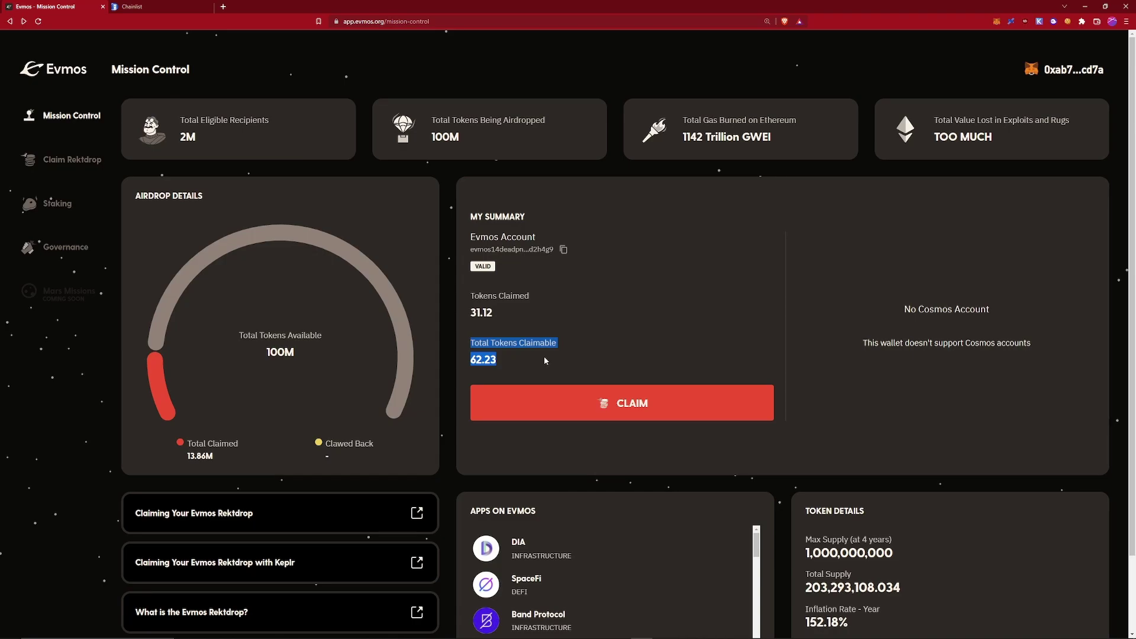
click(580, 411)
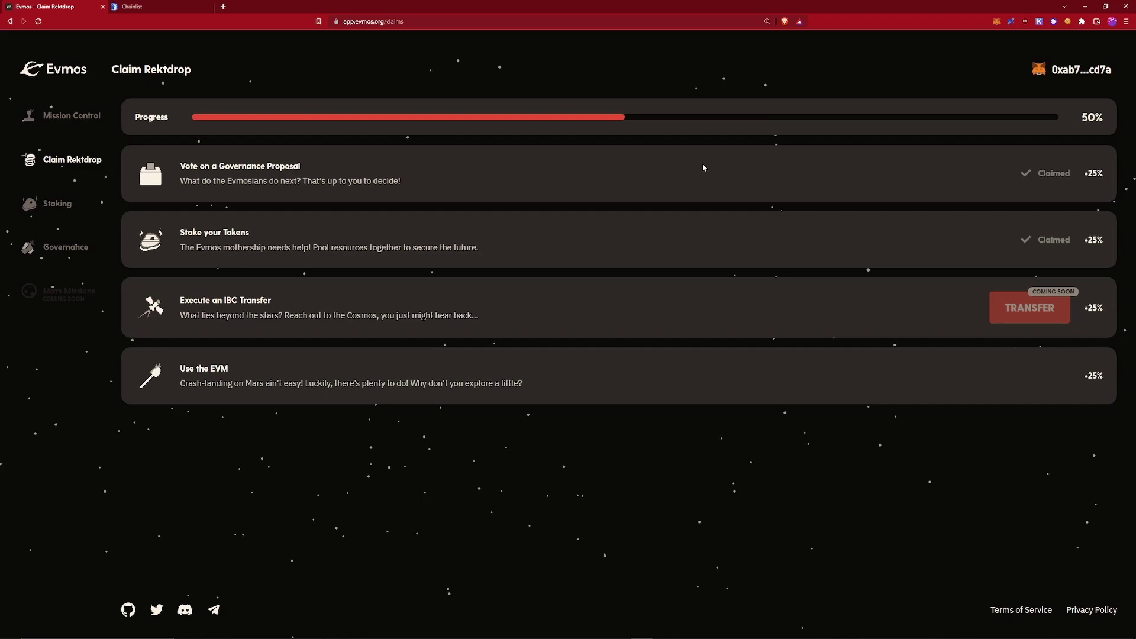
- Search Chainlist for 'evmos' and add Evmos (Chain ID 9001) to MetaMask, approving the switch
click(135, 7)
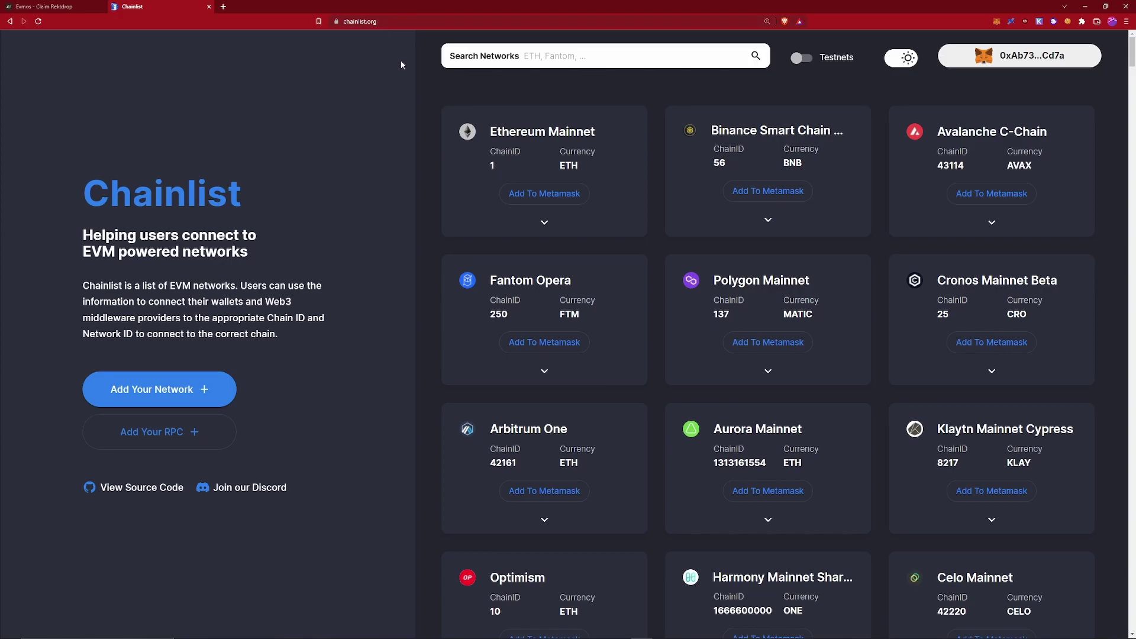
click(606, 52)
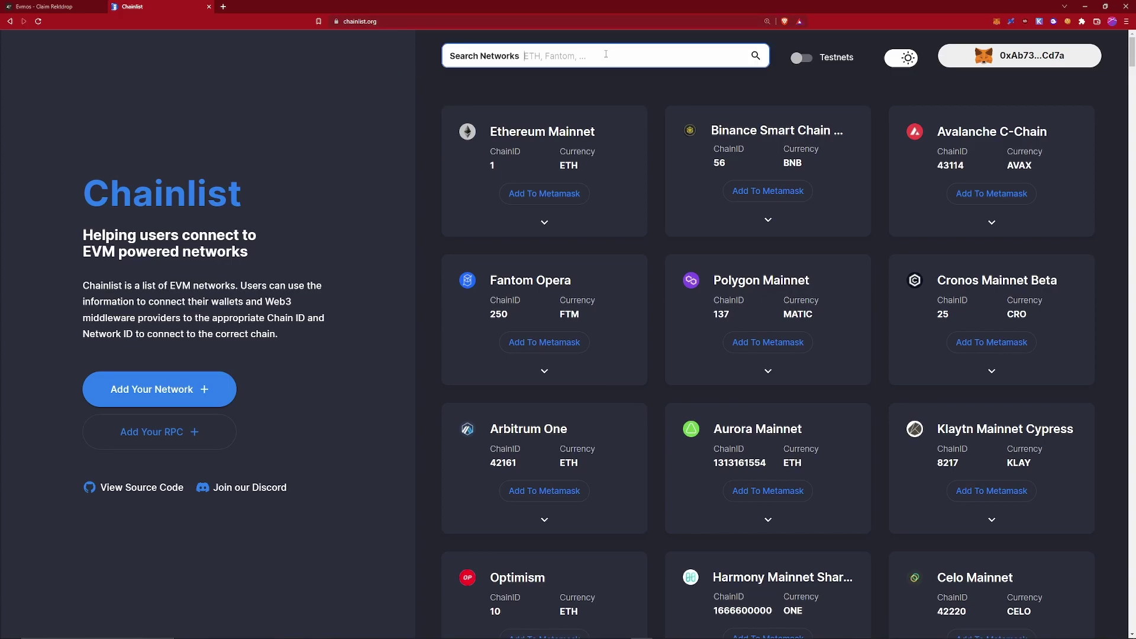
text(evmos)
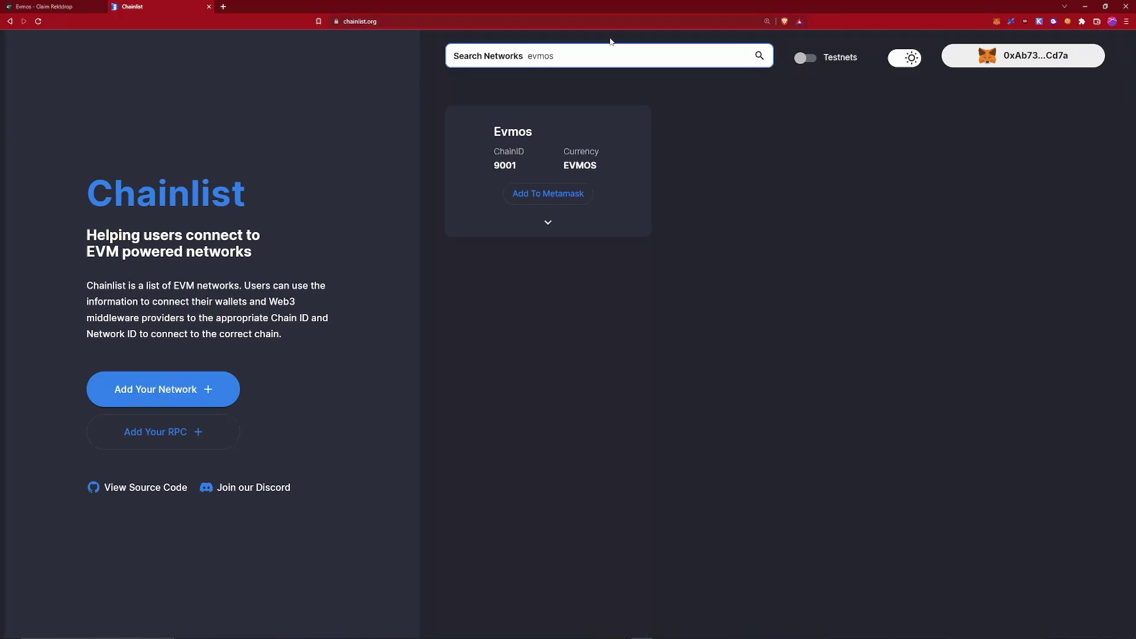
click(550, 196)
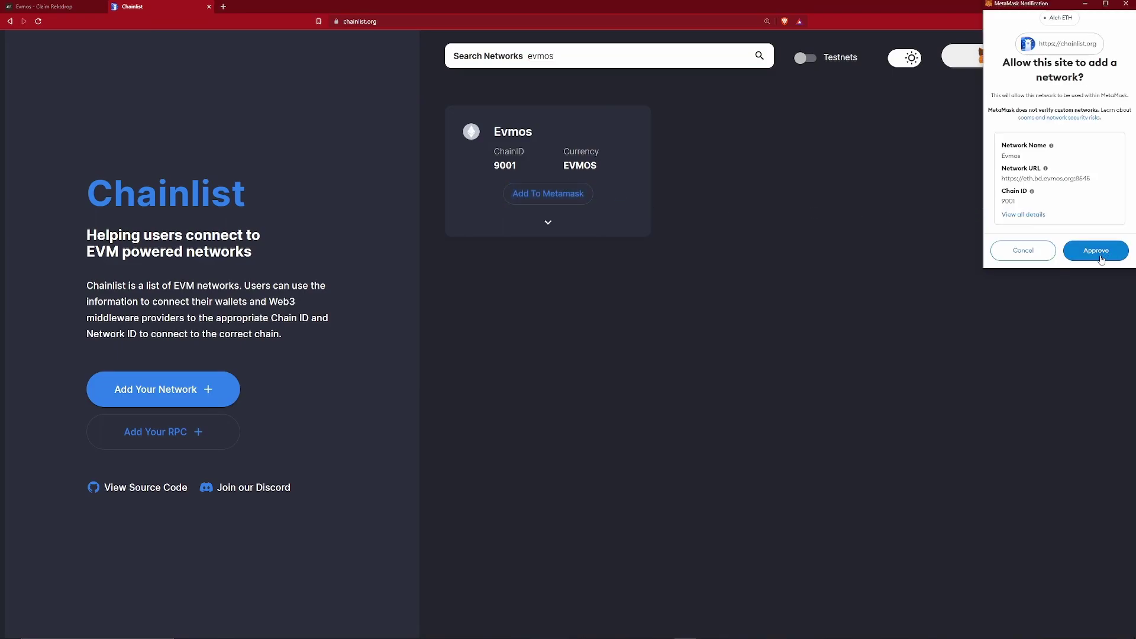
click(1102, 258)
click(1106, 252)
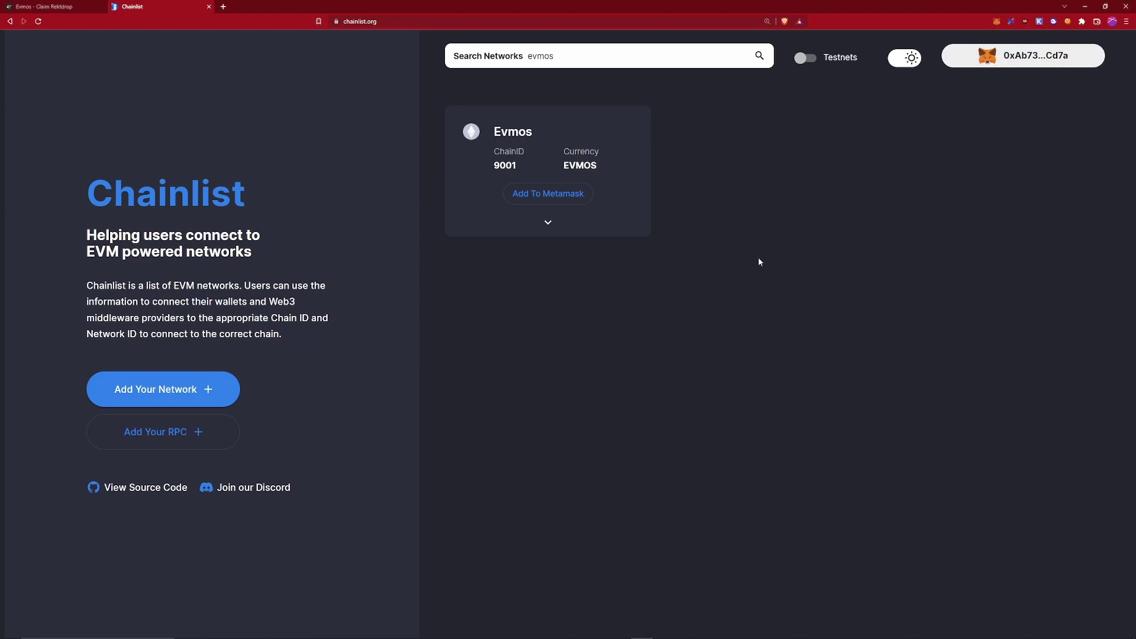
- Return to the Evmos Claim Rektdrop tab and highlight the 'Vote on a Governance Proposal' task
click(67, 5)
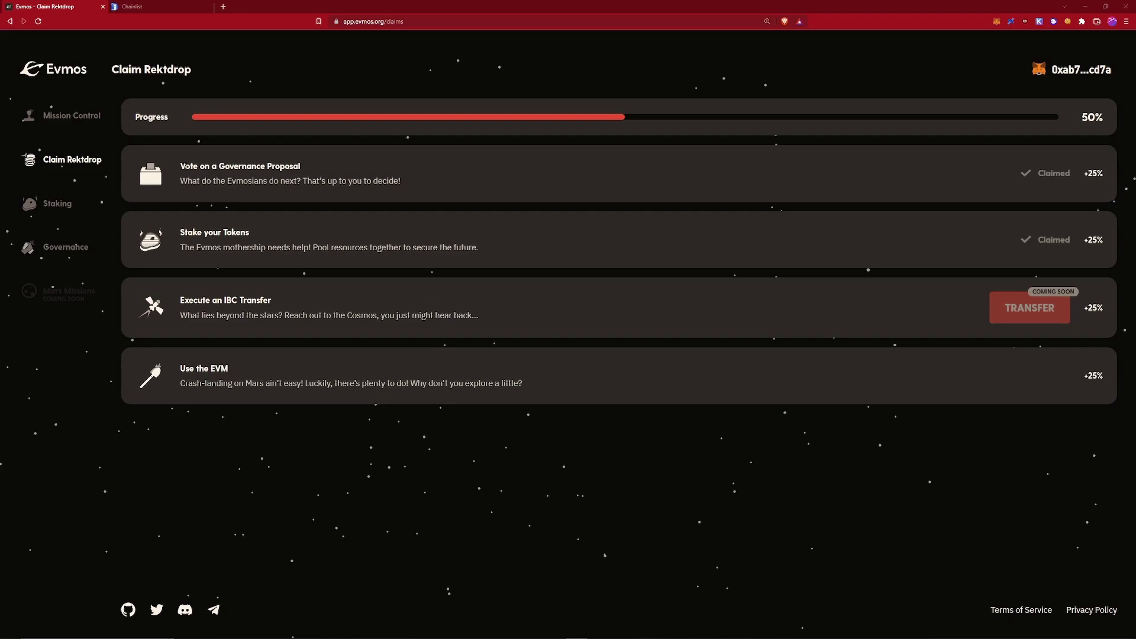
drag(178, 166, 320, 157)
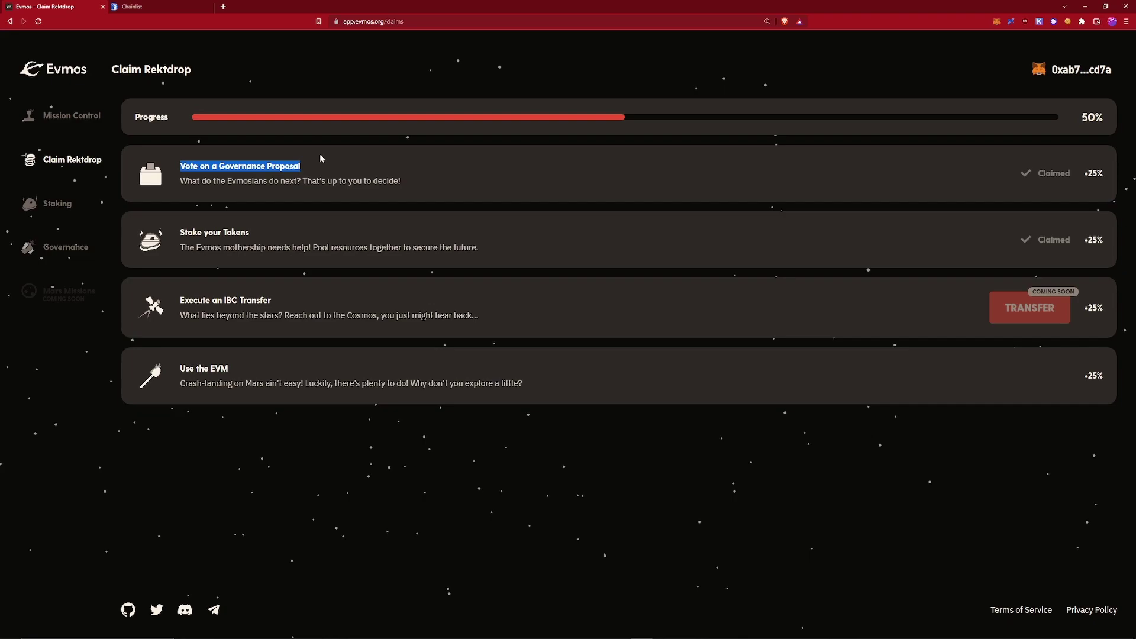
- Vote Yes on governance proposal #4, Turn on inflation rewards, and sign it in MetaMask
click(82, 251)
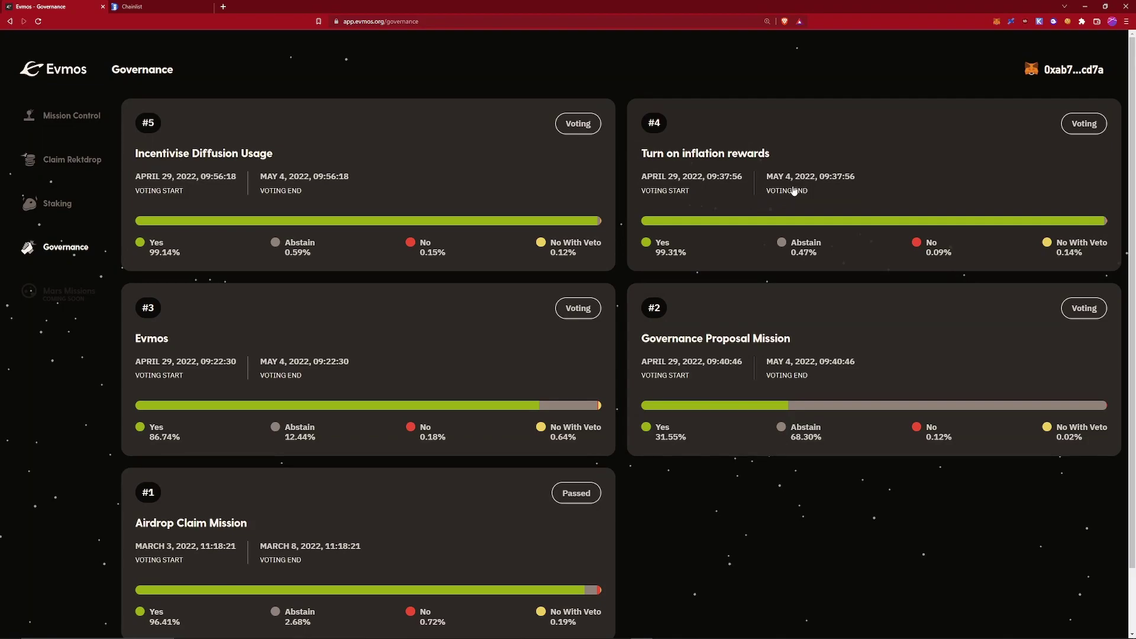
click(802, 157)
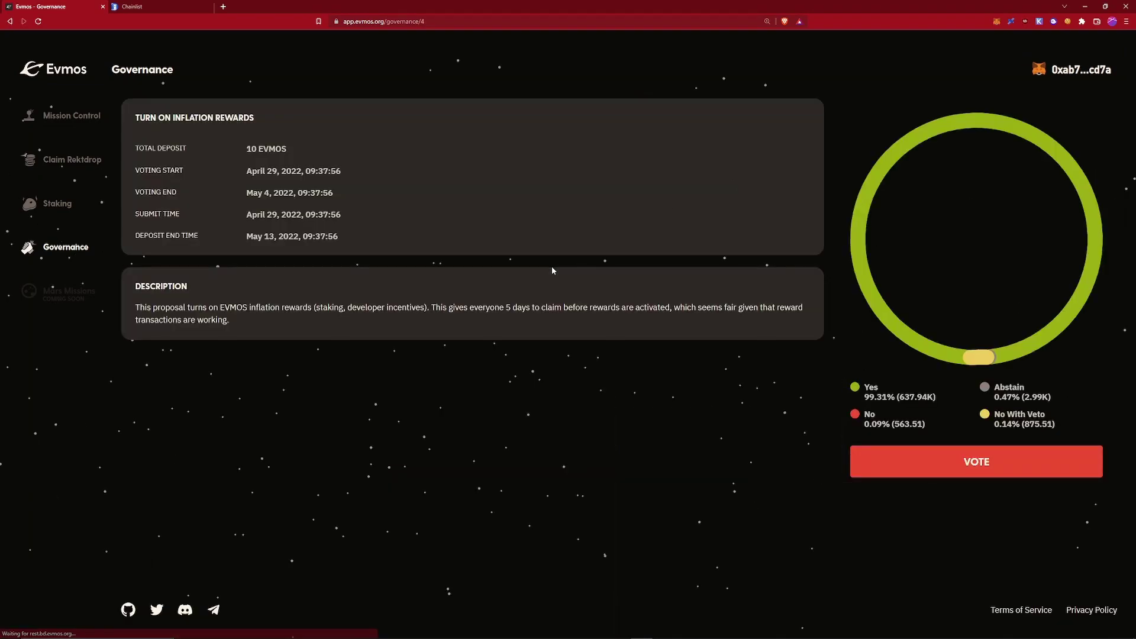
click(888, 456)
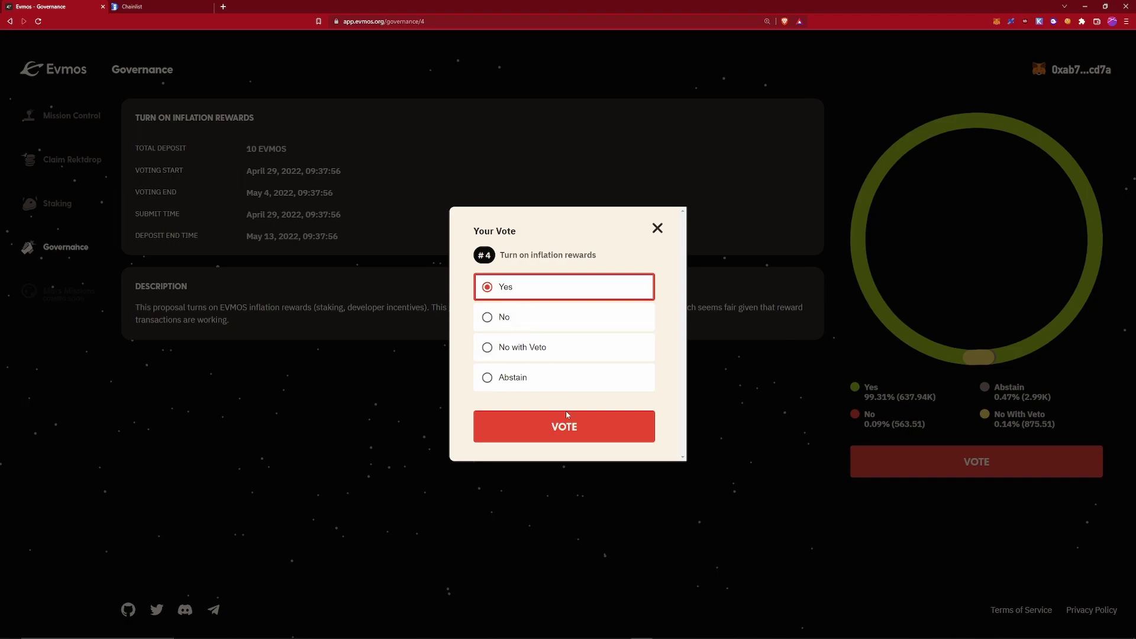
click(572, 428)
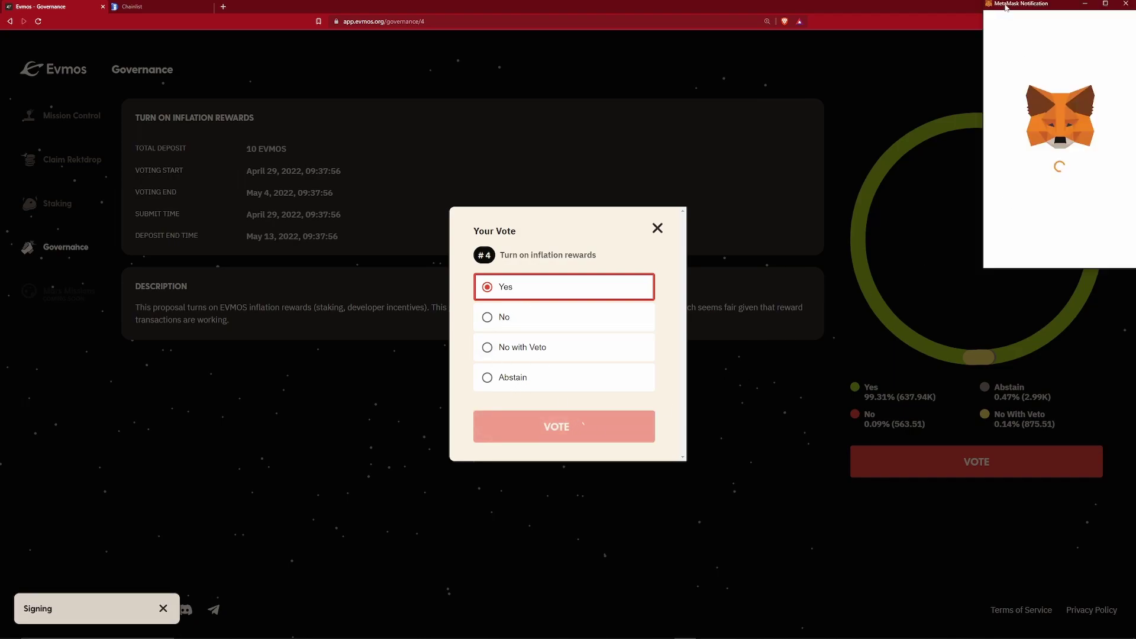
scroll(777, 314, down, 3)
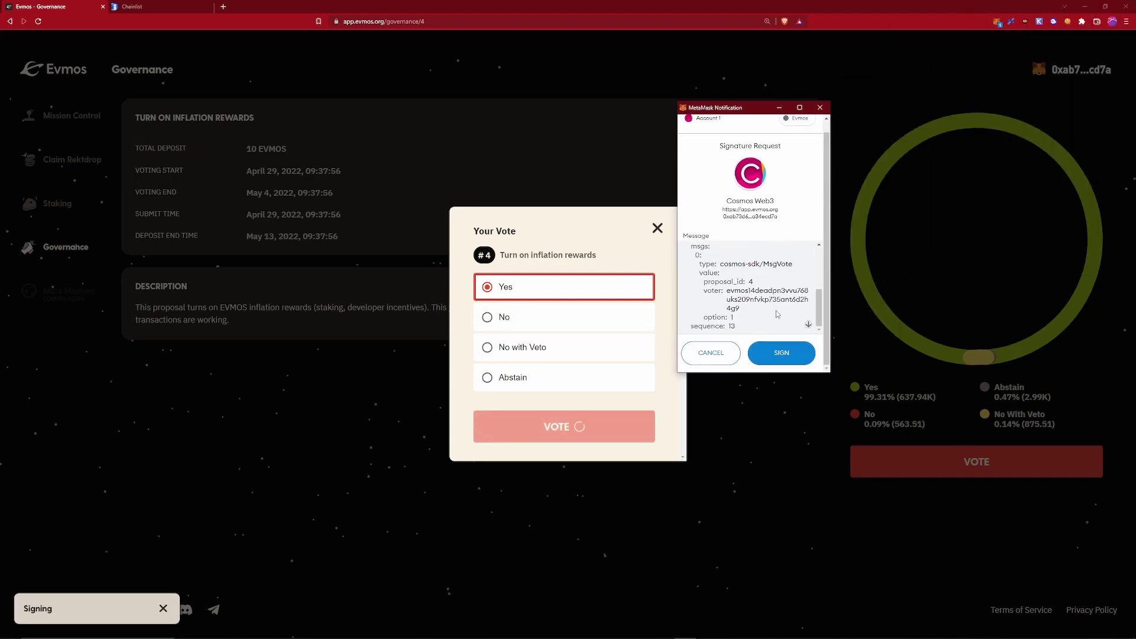
click(781, 352)
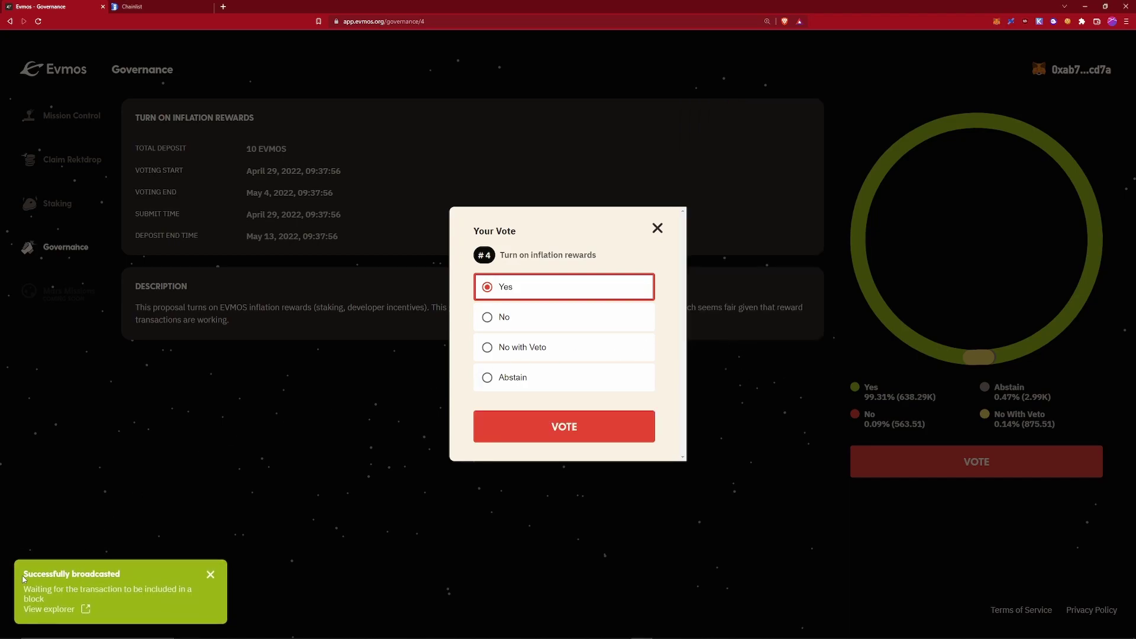
- Check the successful broadcast message, close the vote dialog, and go back to Claim Rektdrop
drag(24, 575, 126, 580)
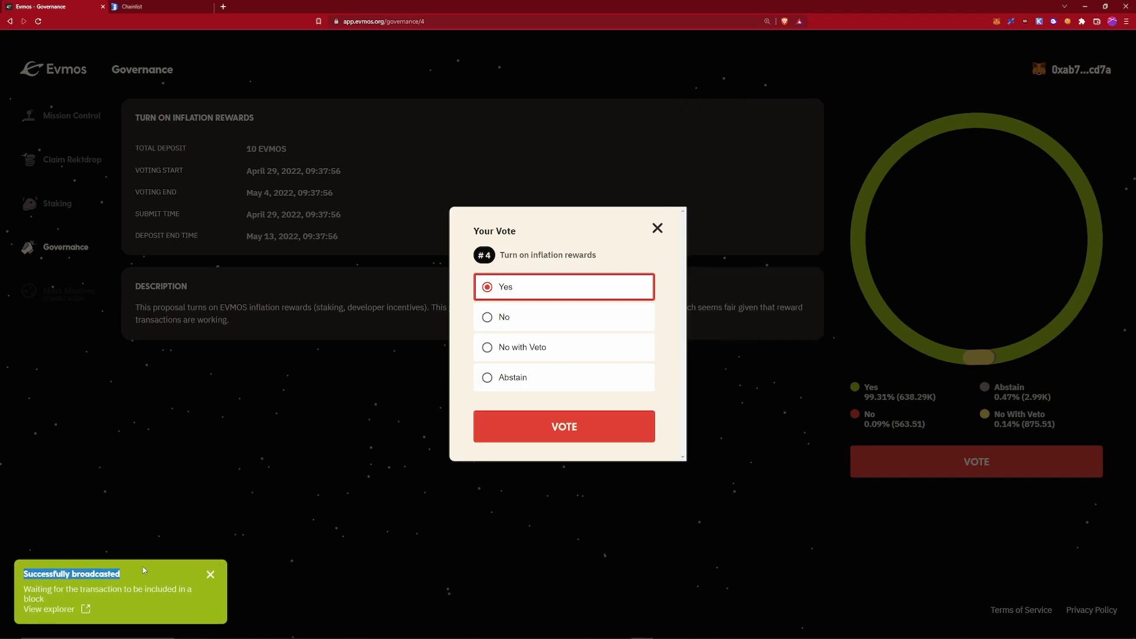
click(382, 428)
click(81, 155)
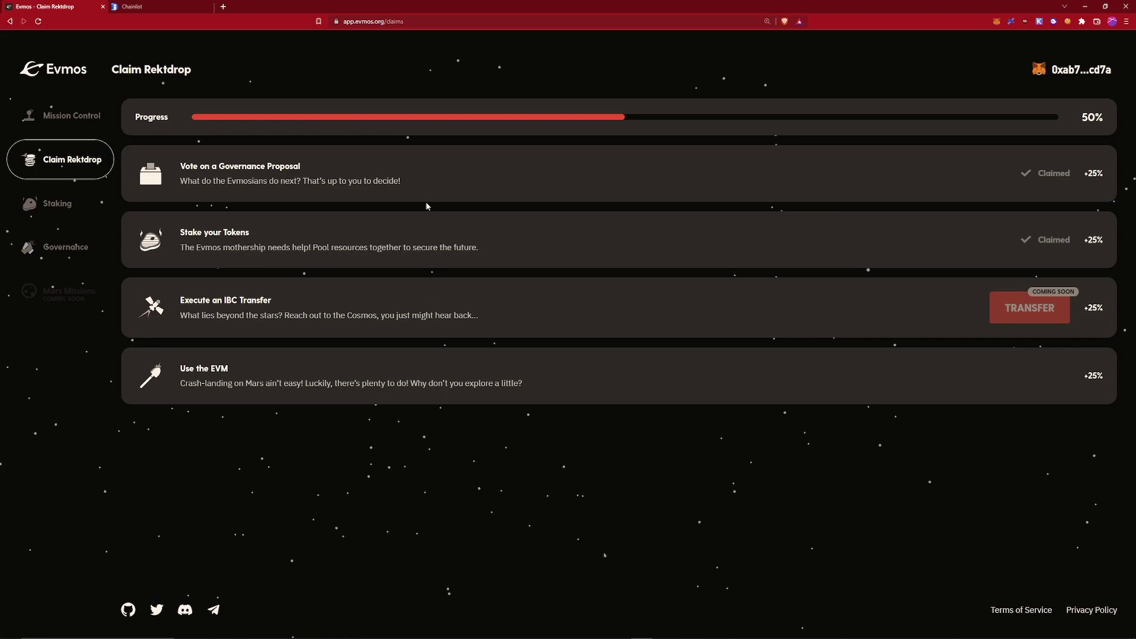
- Show the Staking page's full validator list and scan it, noting top validator Disperze
click(74, 207)
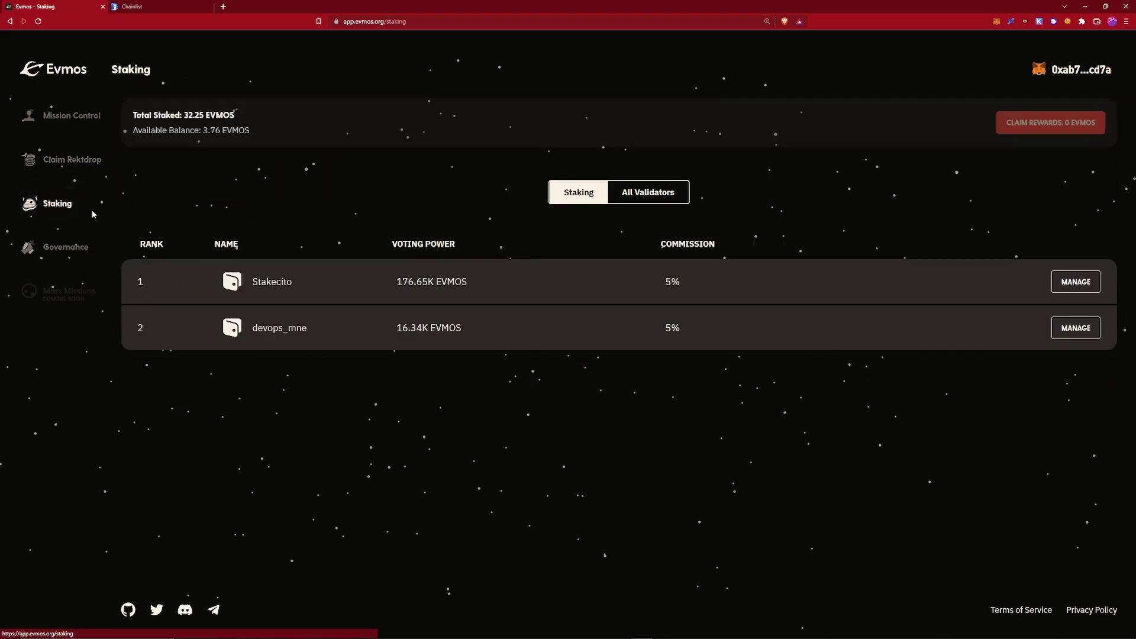
click(672, 198)
scroll(468, 213, down, 5)
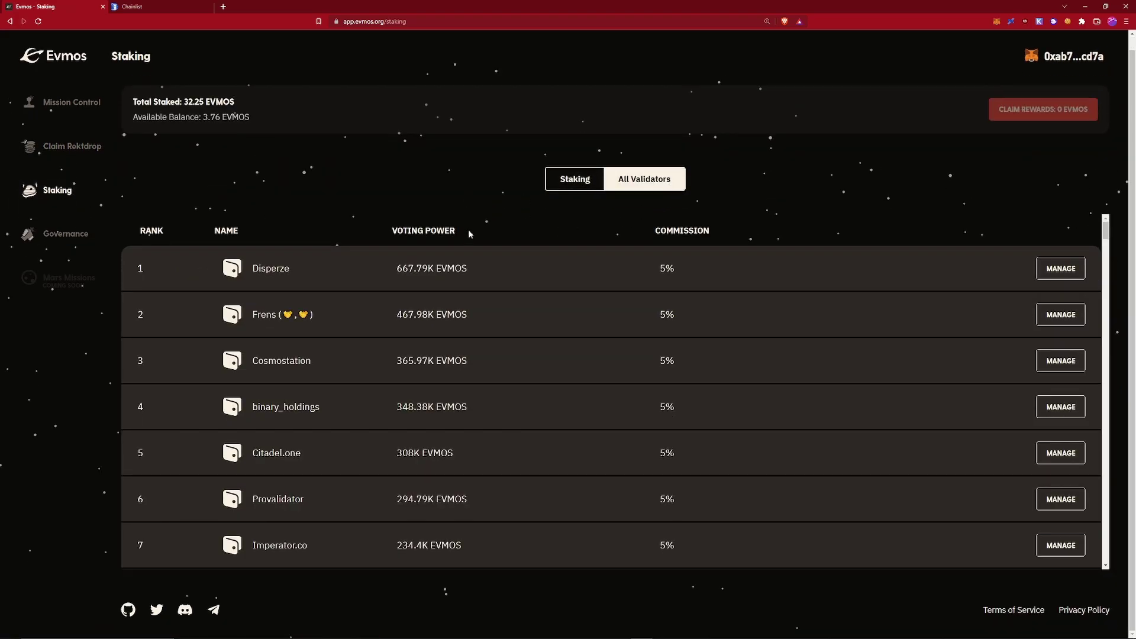
scroll(480, 315, down, 5)
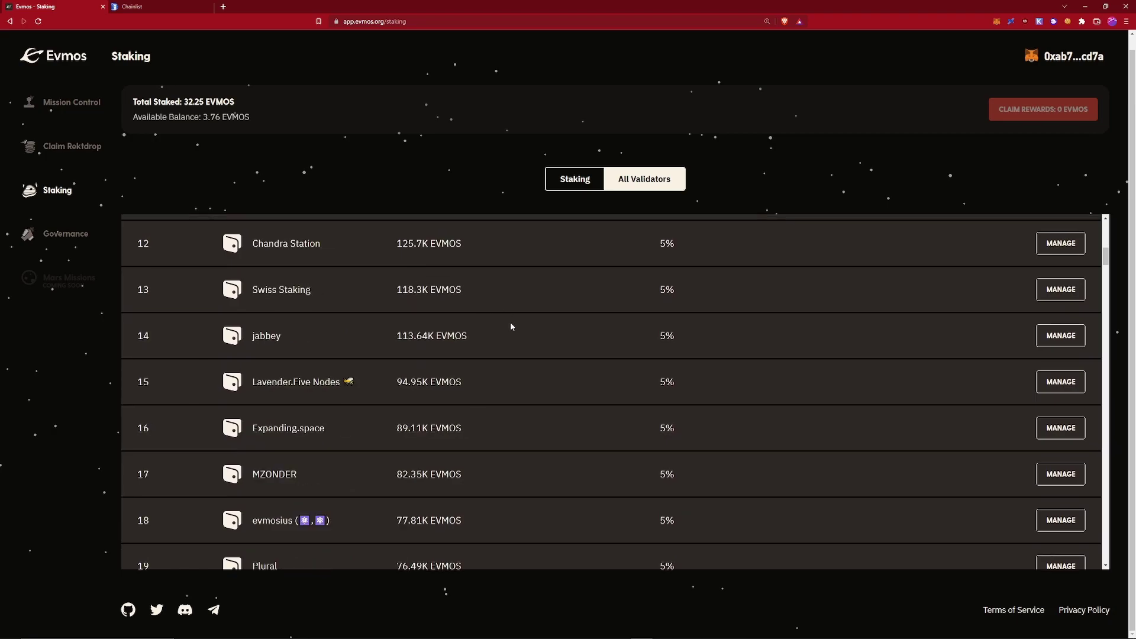
scroll(513, 327, down, 1)
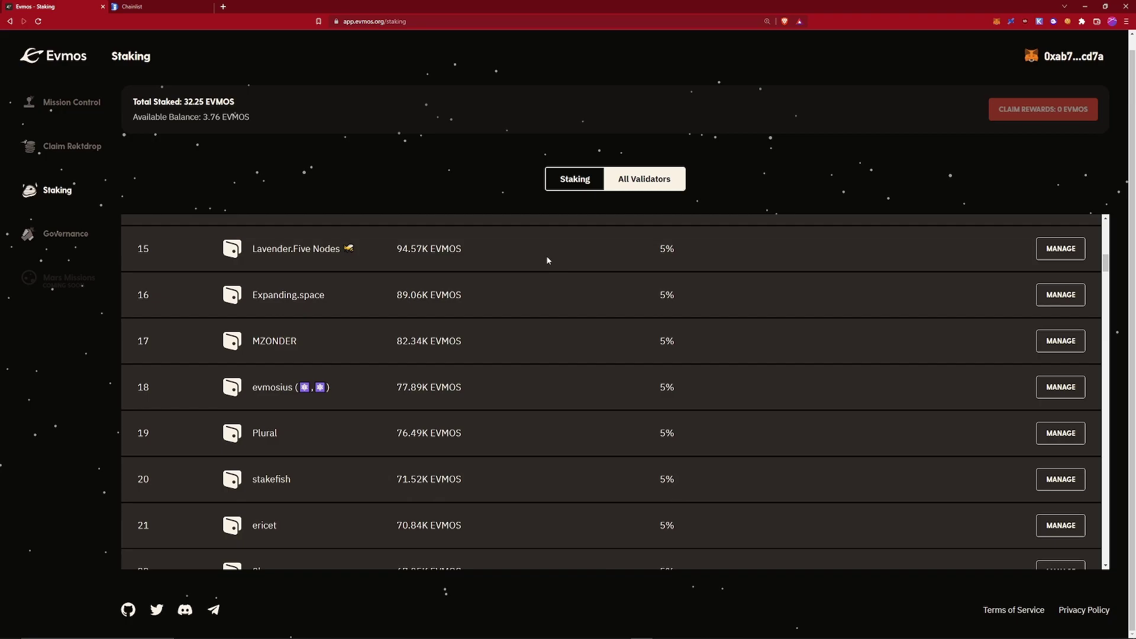
scroll(561, 247, up, 12)
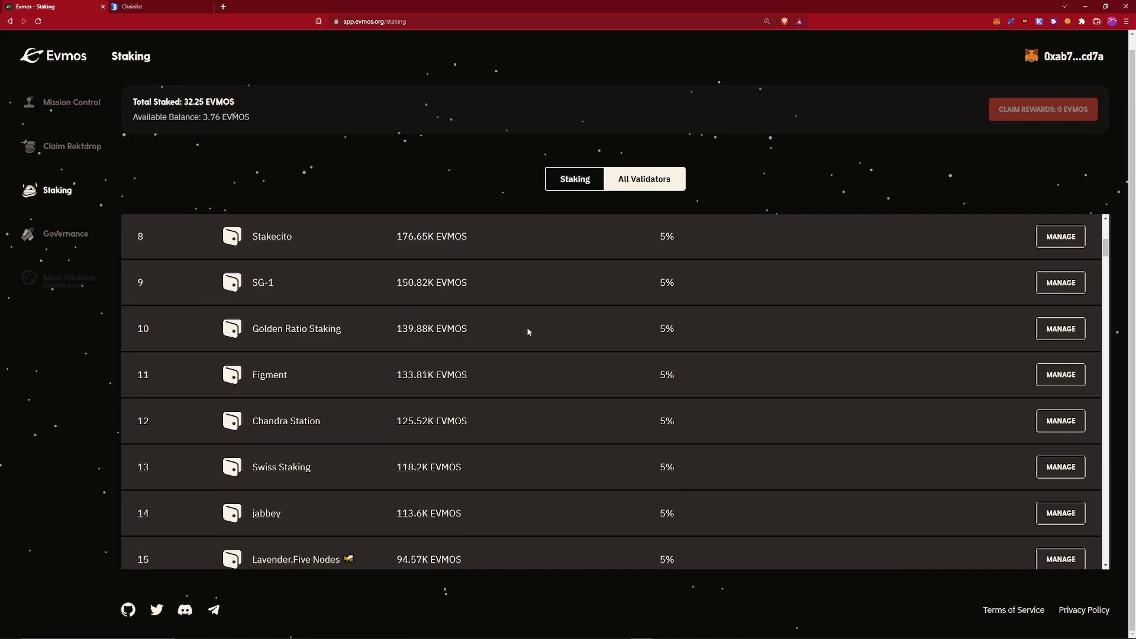
drag(252, 282, 312, 288)
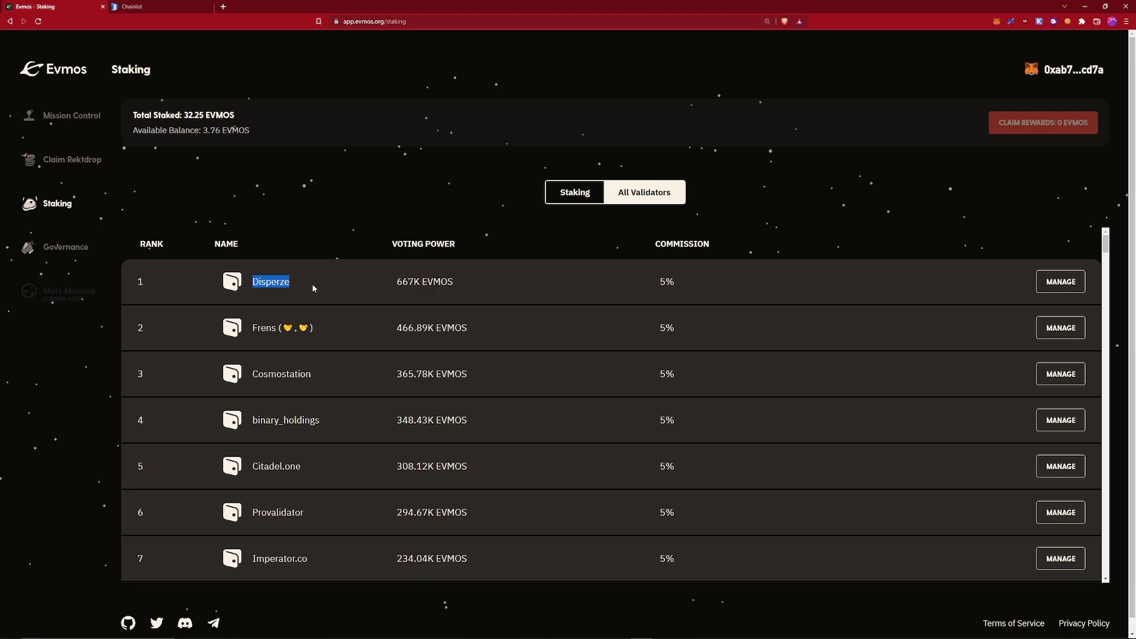
click(351, 362)
- Scroll down to StakeLab at rank 32 and highlight its name and 5% commission
scroll(362, 352, down, 10)
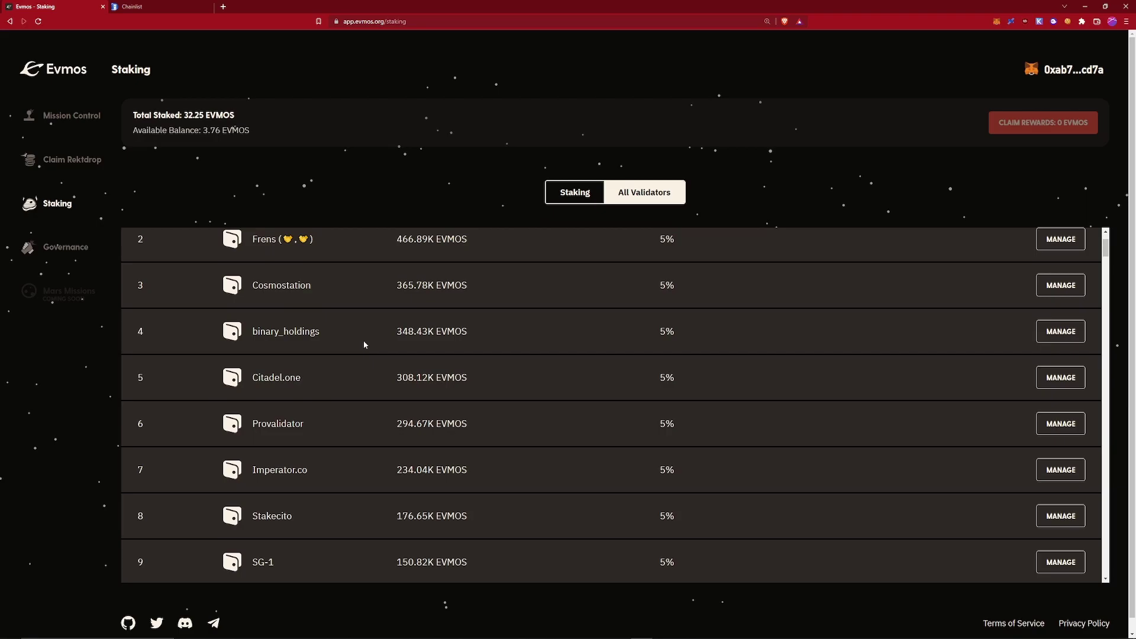
scroll(372, 346, down, 5)
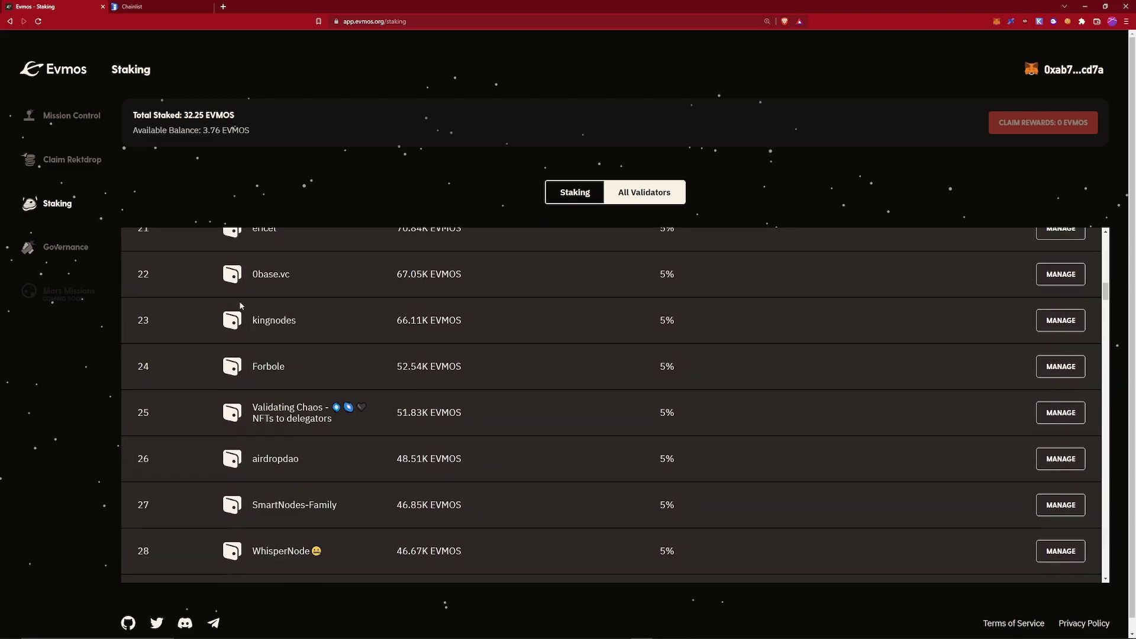
scroll(350, 332, down, 3)
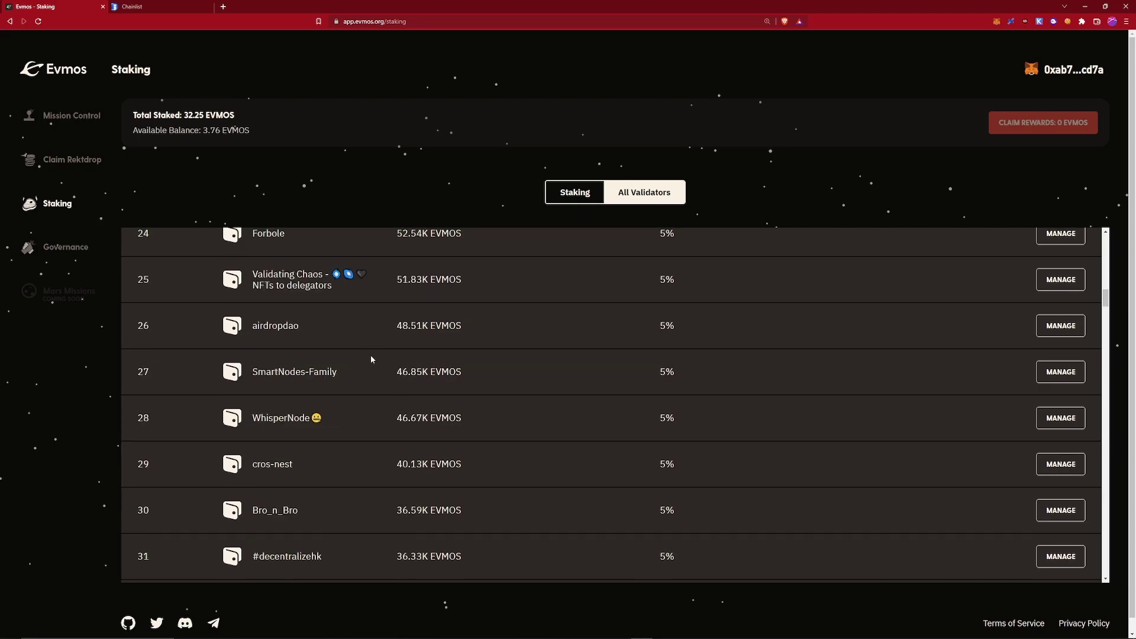
scroll(360, 397, down, 3)
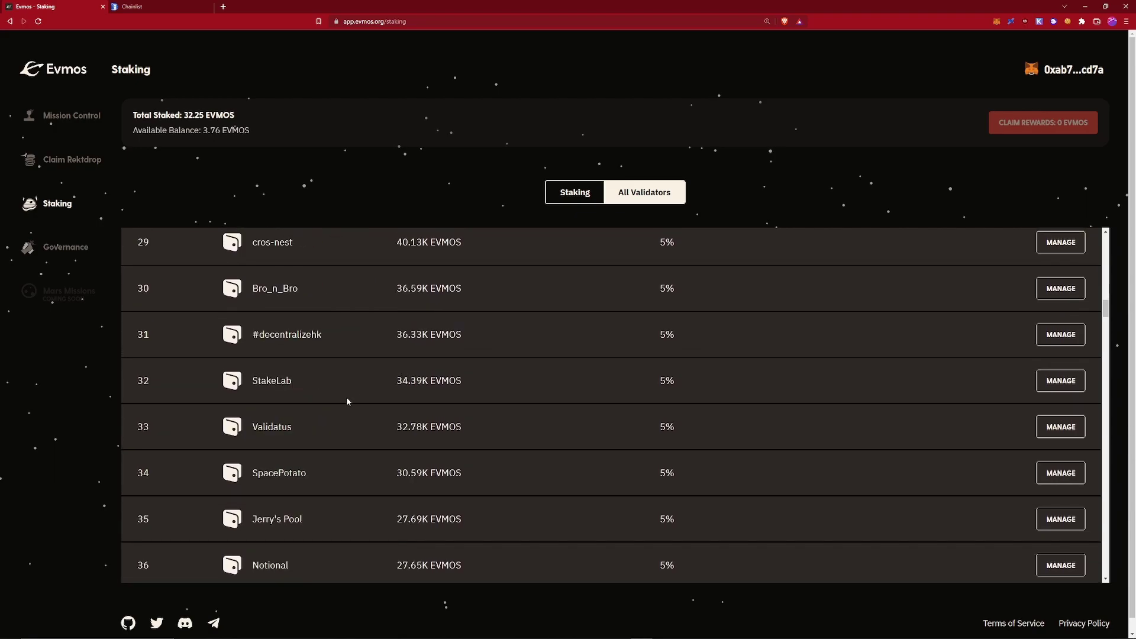
drag(250, 389, 325, 386)
drag(651, 385, 683, 384)
- Set up a delegation of 1 EVMOS to the StakeLab validator and submit it
click(1062, 381)
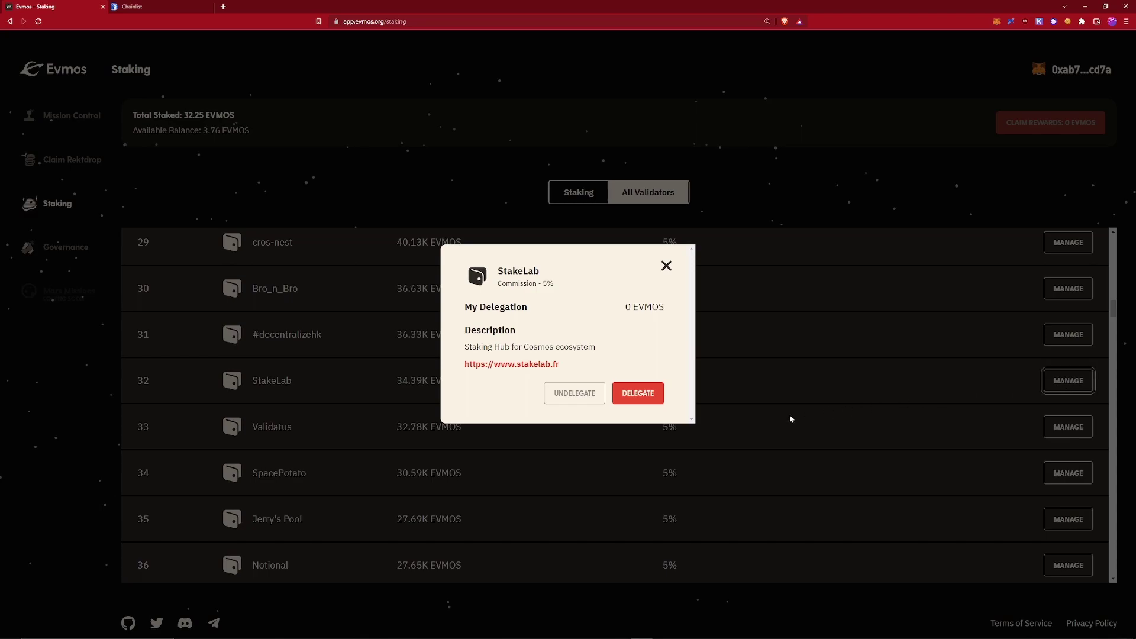
click(644, 403)
click(538, 396)
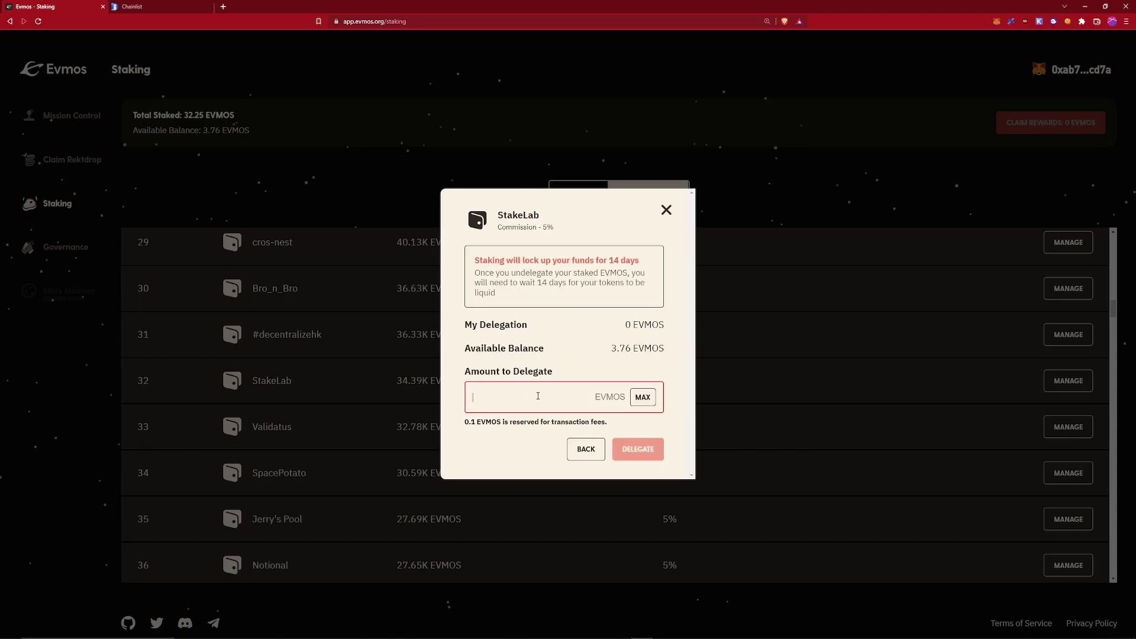
text(1)
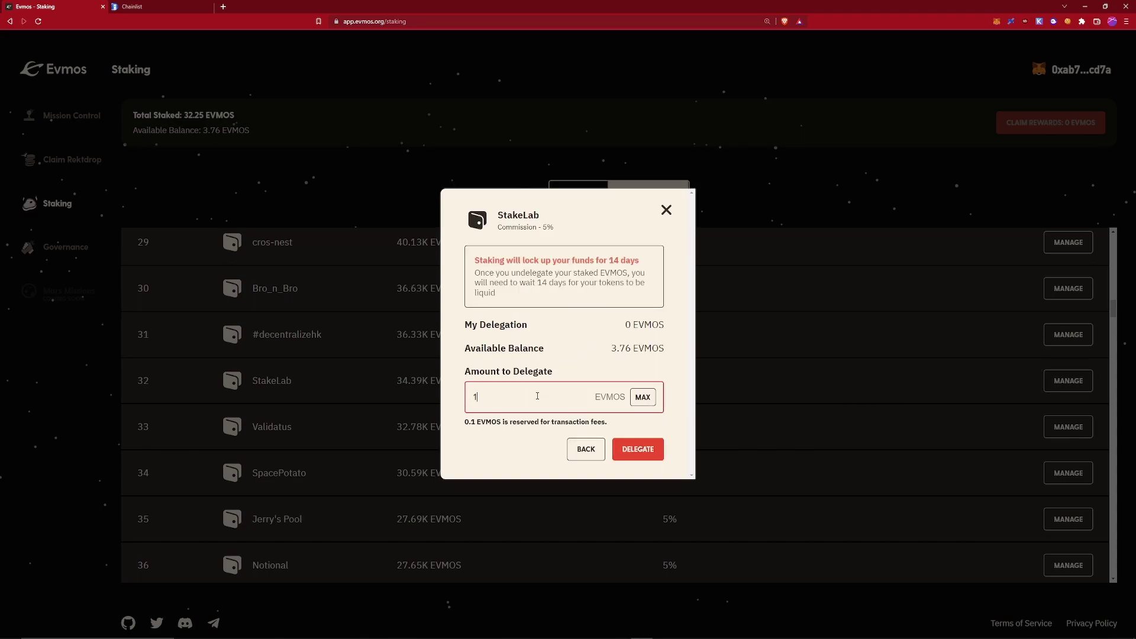
click(638, 449)
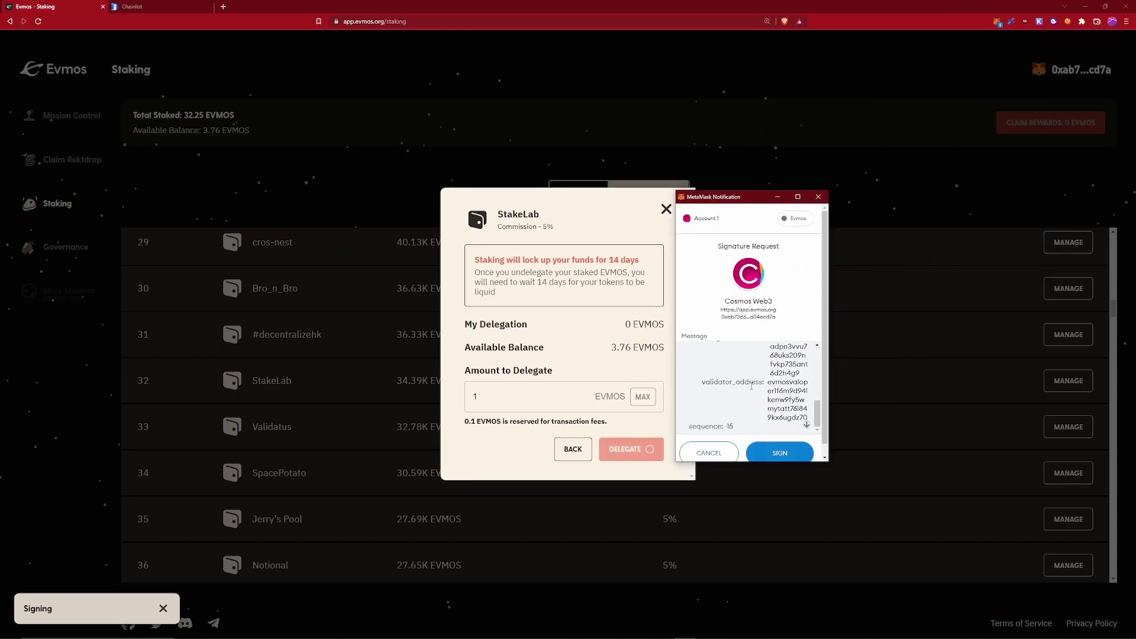
- Decline the MetaMask signature request and return to the Claim Rektdrop progress page
scroll(766, 414, down, 1)
click(708, 441)
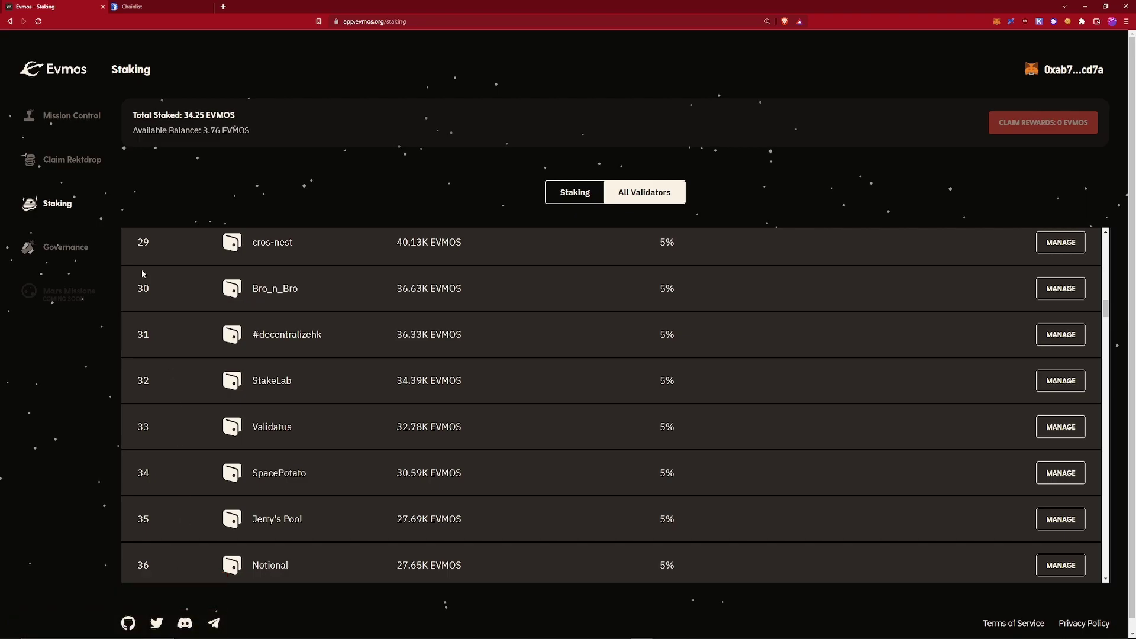
click(63, 159)
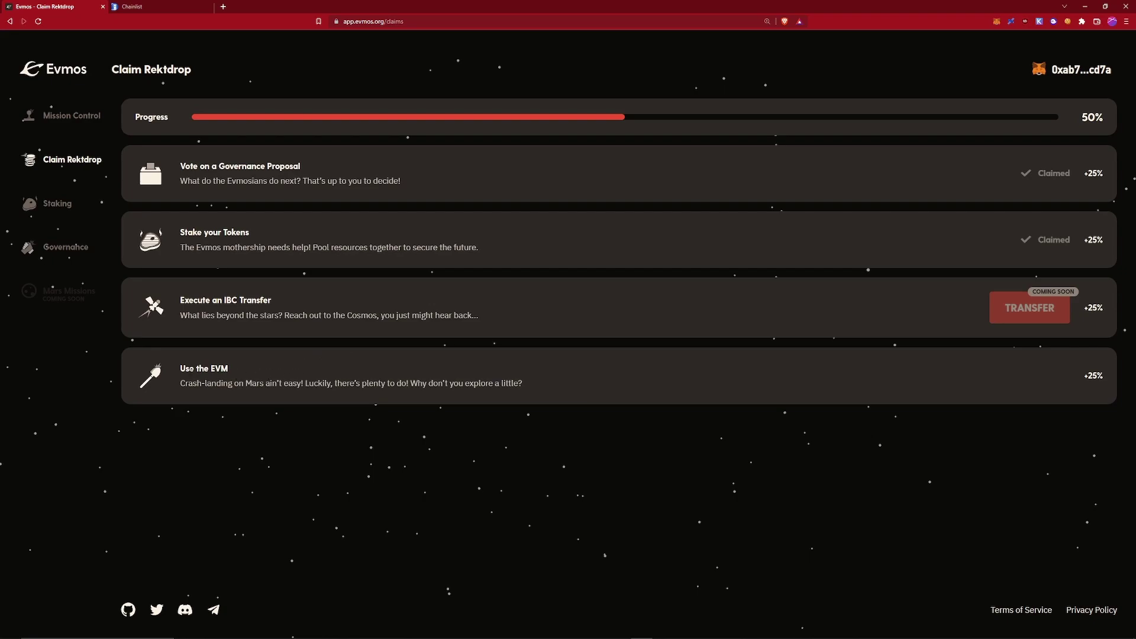
- Highlight the 'Use the EVM' task and check MetaMask's 1.7573 EVMOS balance on Evmos
triple_click(246, 366)
click(997, 22)
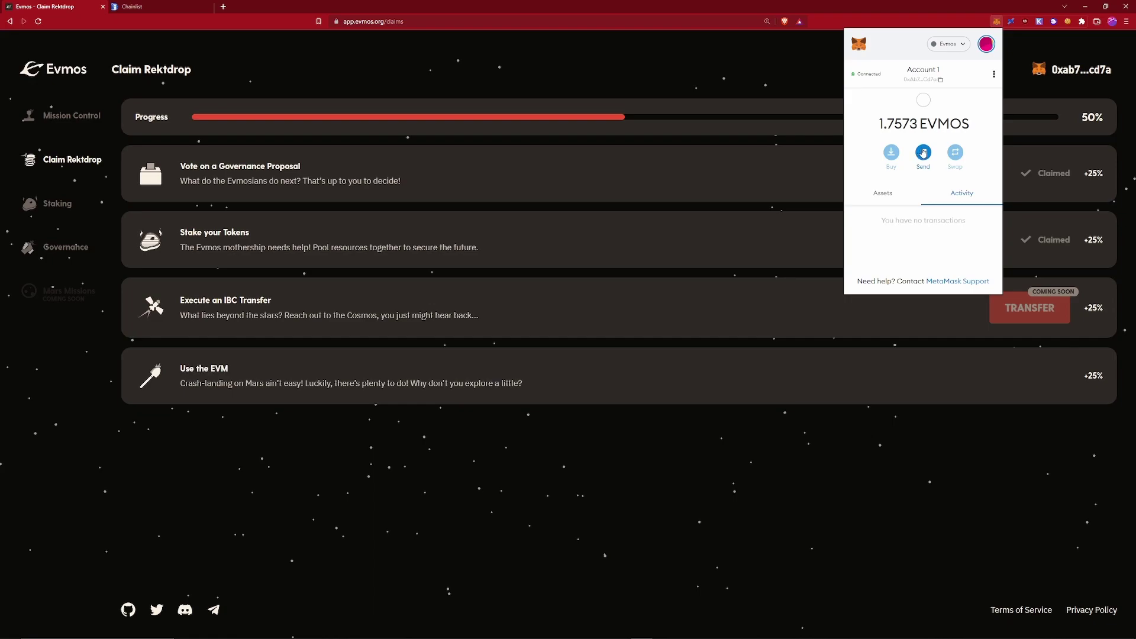
- Load app.diffusion.fi in a new browser tab
click(223, 7)
text(app.diffusion.fi/#/swap)
key(Return)
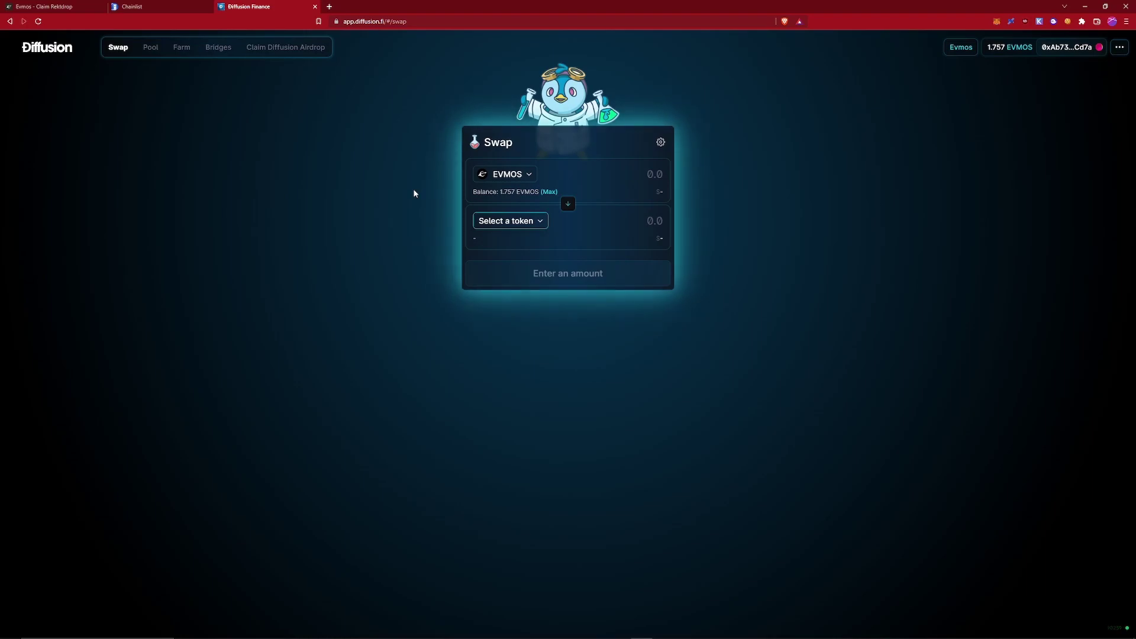
- Choose WEVMOS as output, enter 0.1 EVMOS, and start the wrap with MetaMask beside the card
click(507, 224)
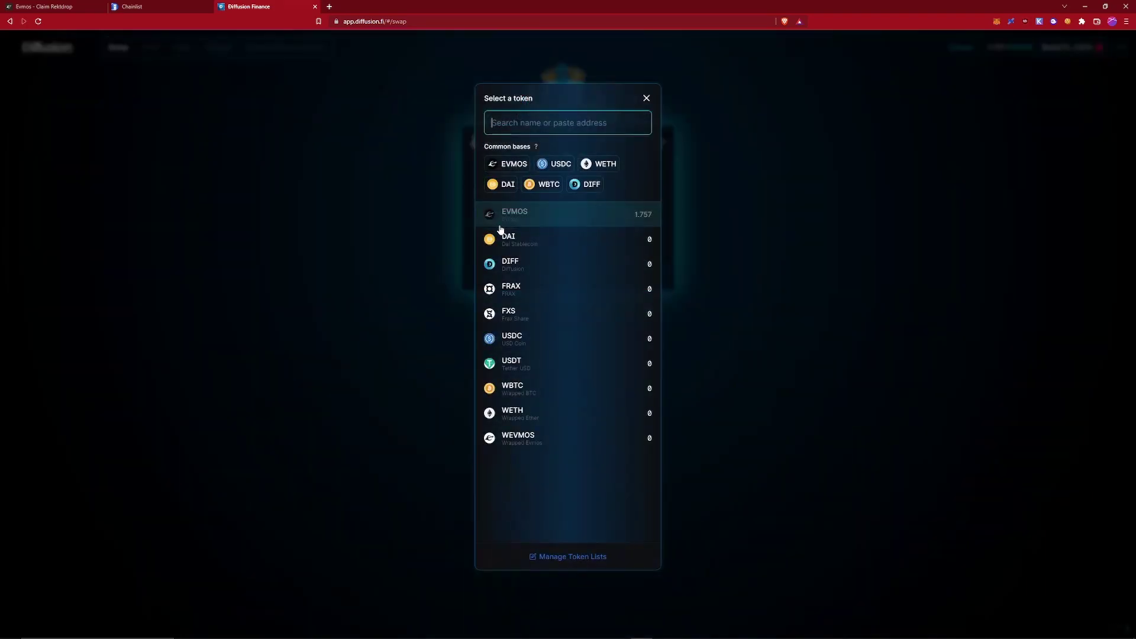
click(550, 436)
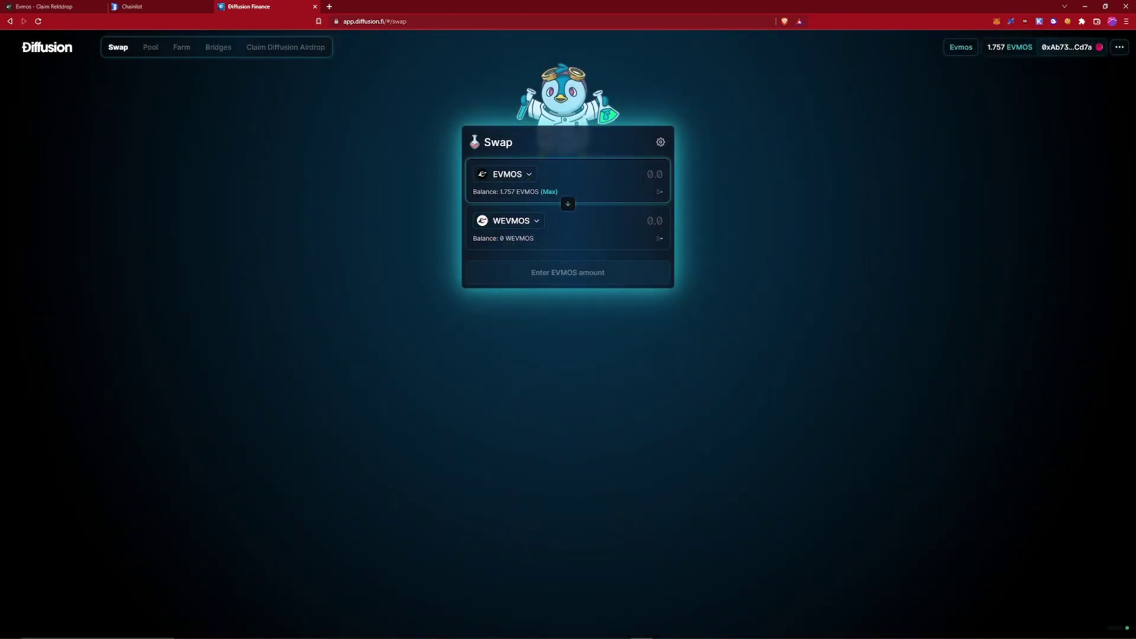
text(0.1)
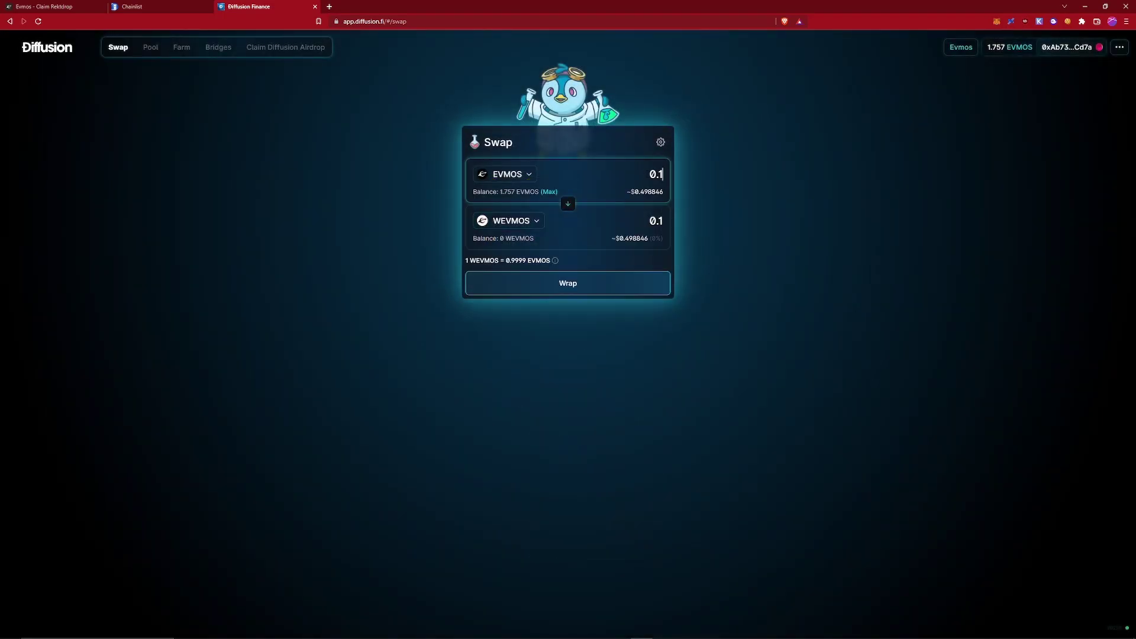
click(643, 297)
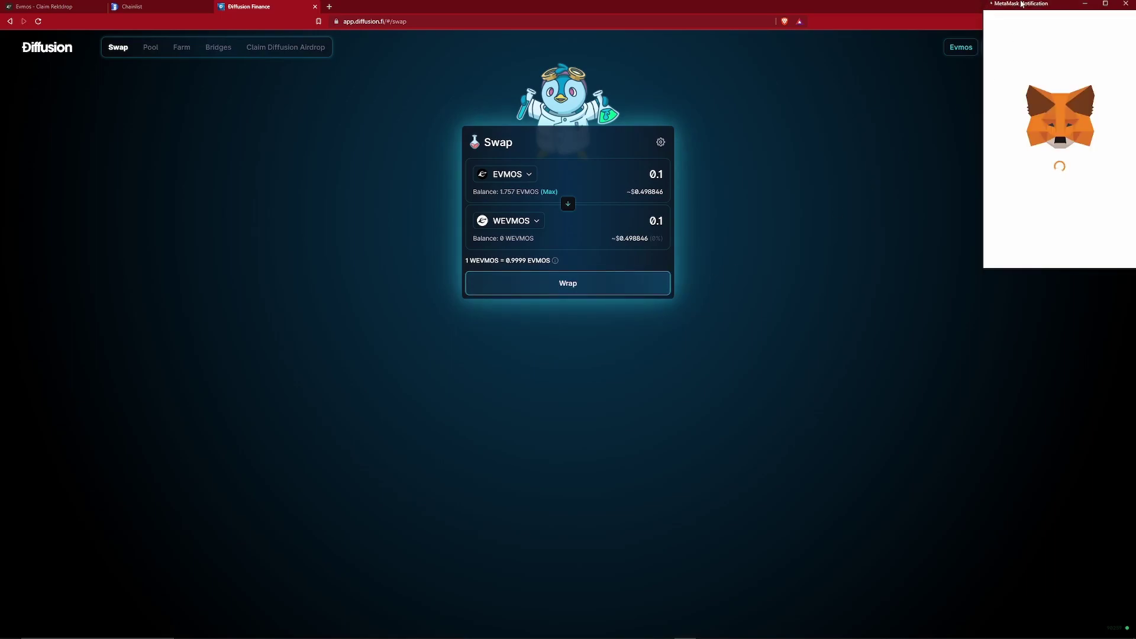
drag(1013, 8, 653, 60)
scroll(710, 249, down, 1)
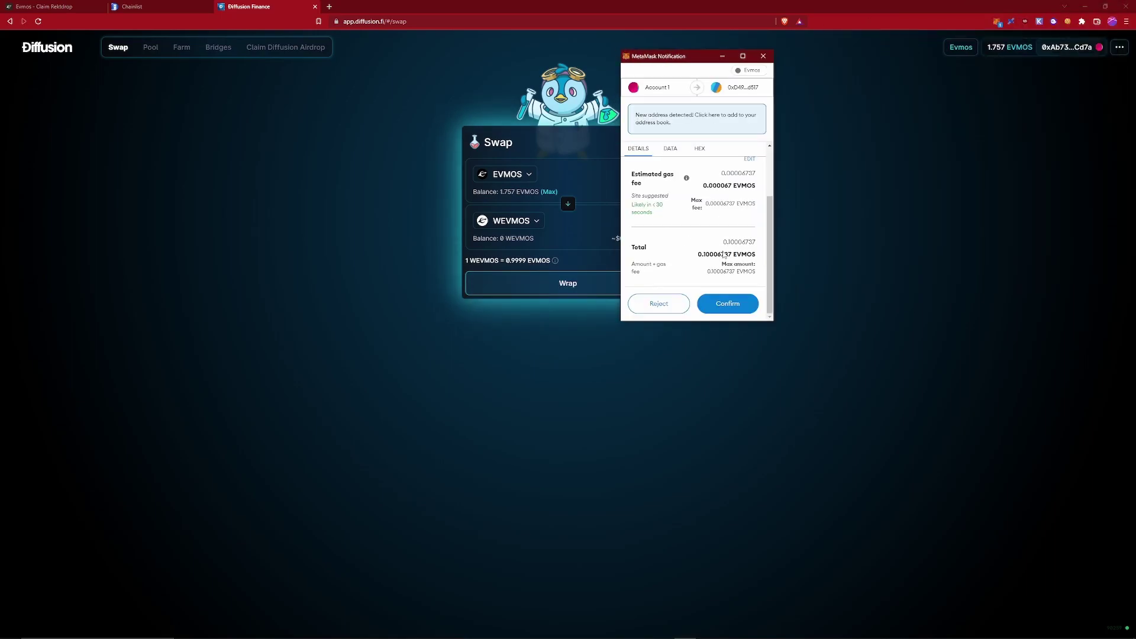
- Confirm the 0.1 EVMOS wrap in MetaMask and review the deposits in the wallet's Activity list
click(728, 305)
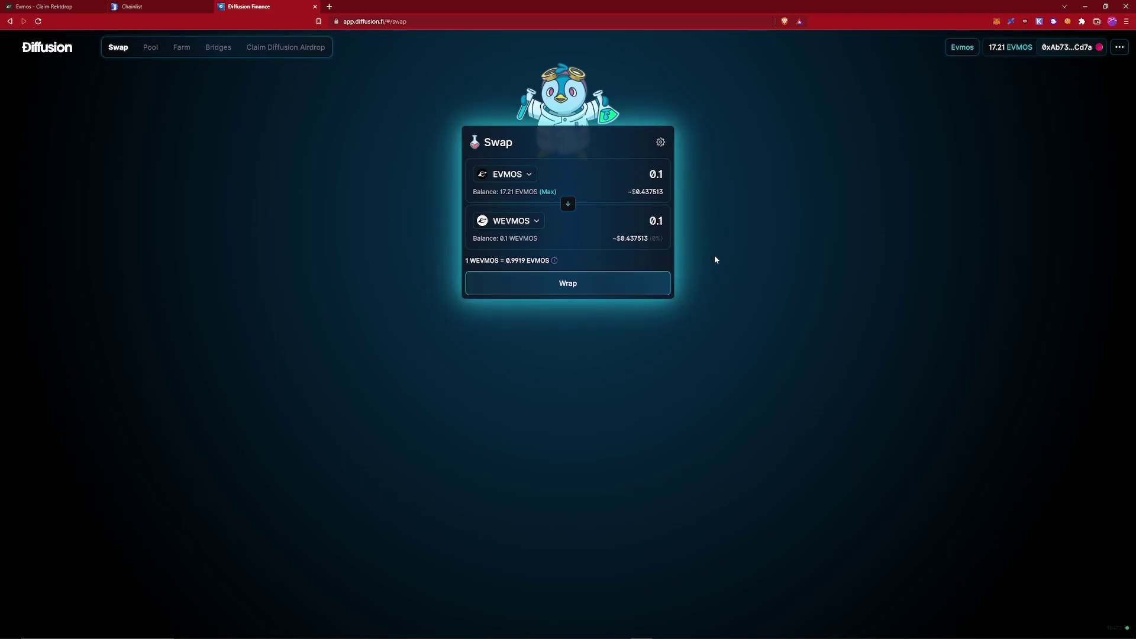
click(997, 23)
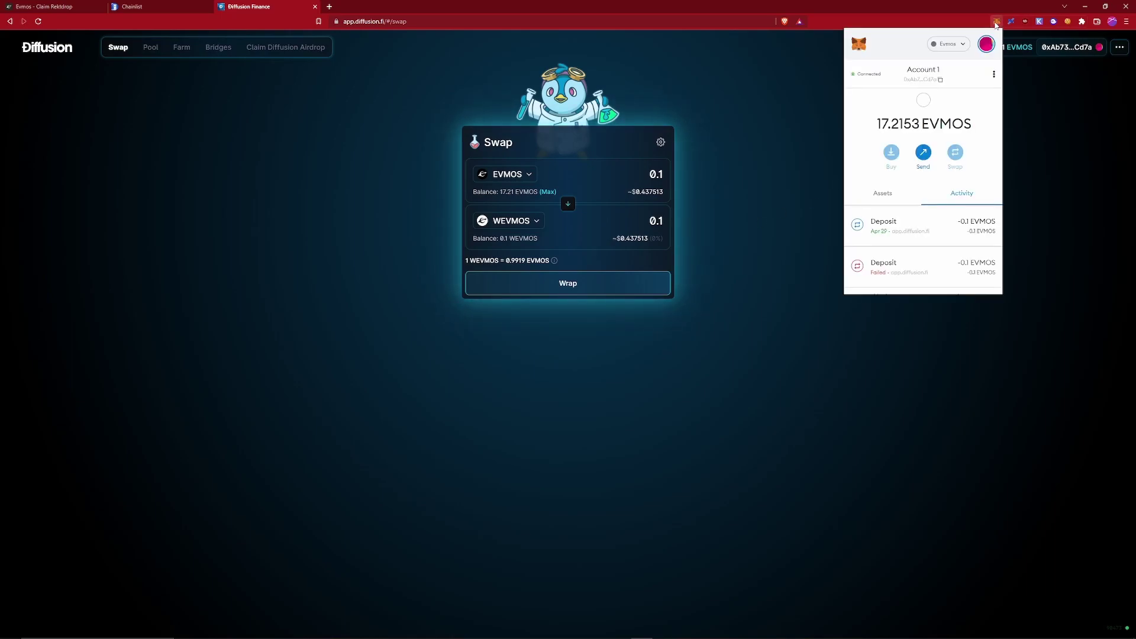